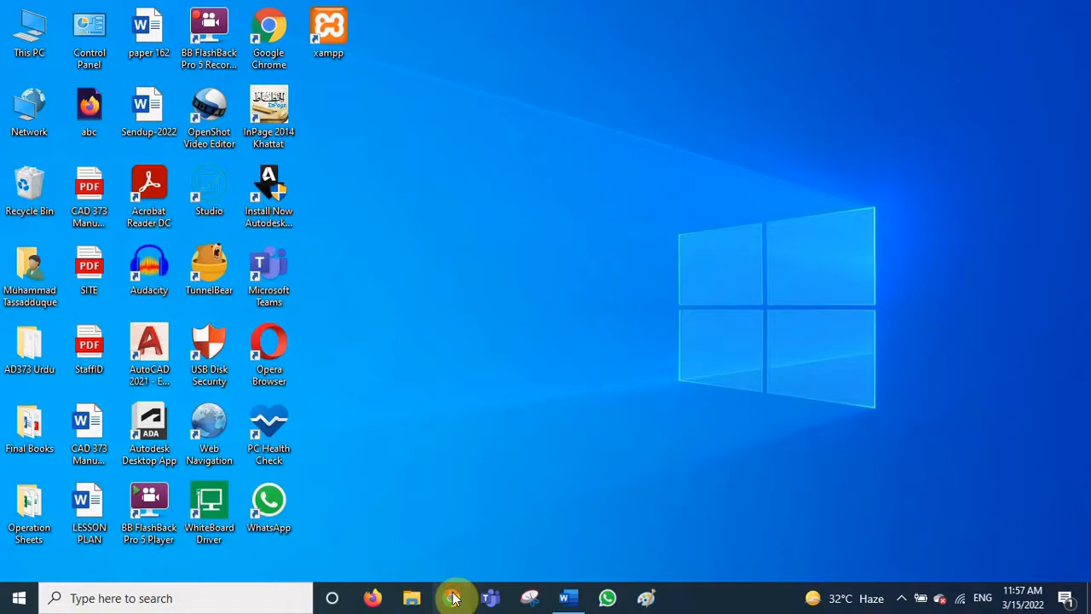
- Launch Google Chrome from its pinned taskbar icon to get a new tab
left_click(453, 599)
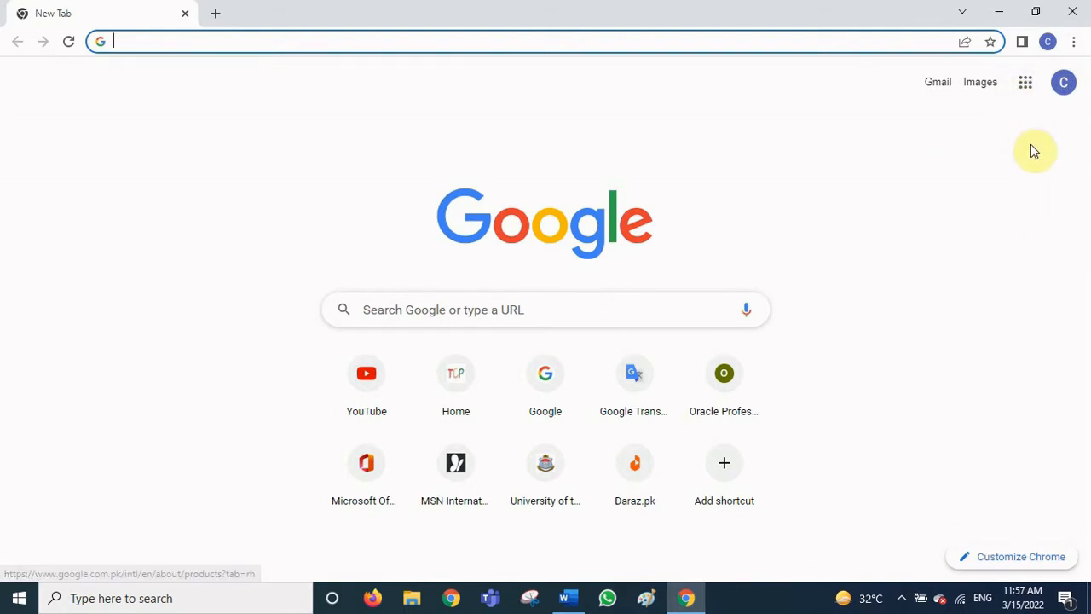
- Go to Google Drive through the Google apps menu and create a blank Google Docs document
left_click(1026, 85)
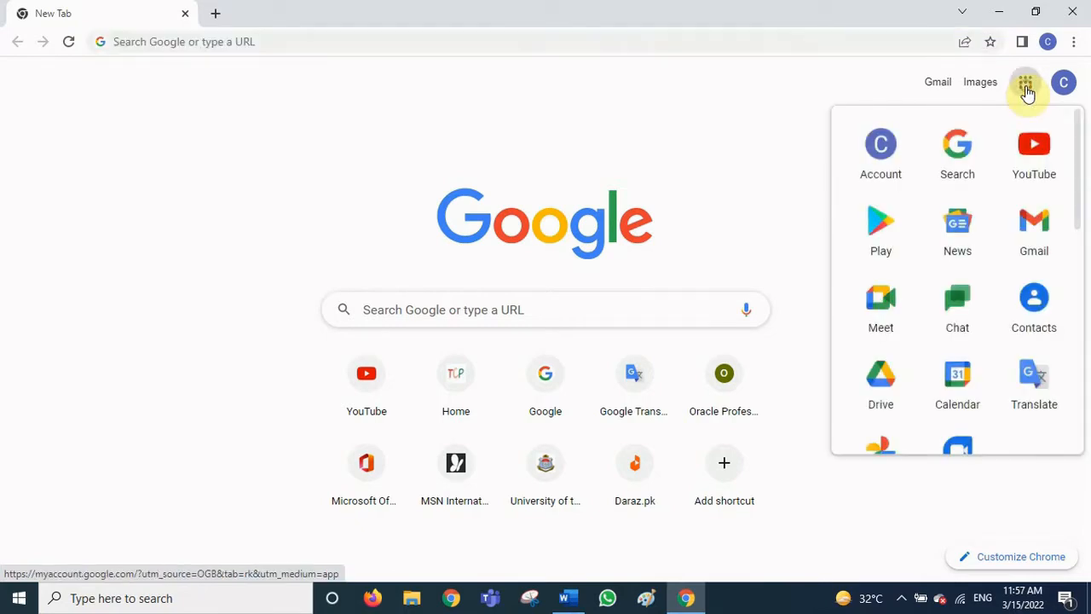
left_click(883, 384)
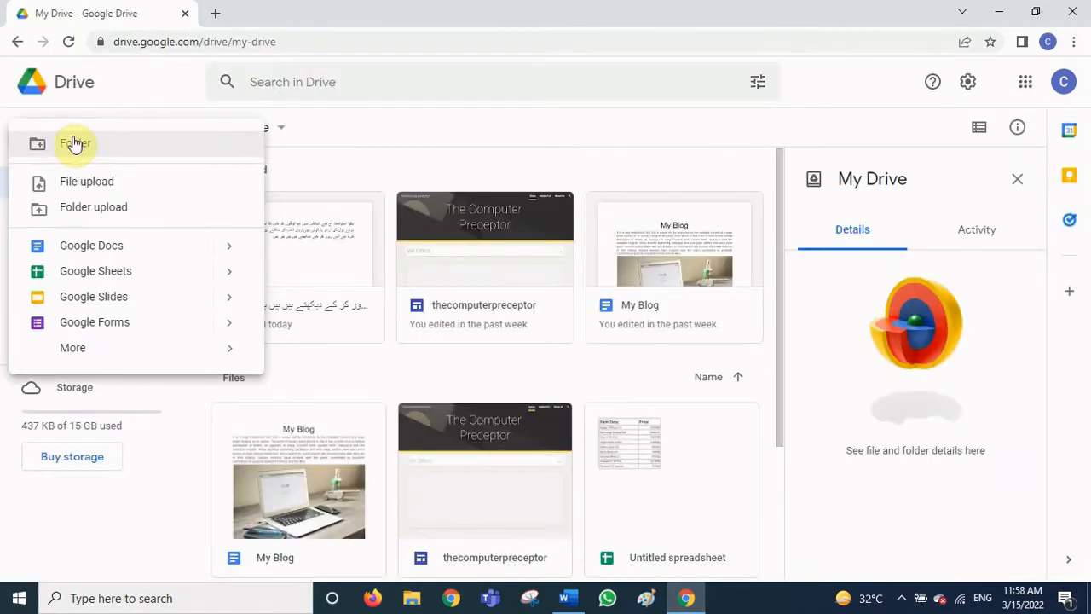
left_click(292, 151)
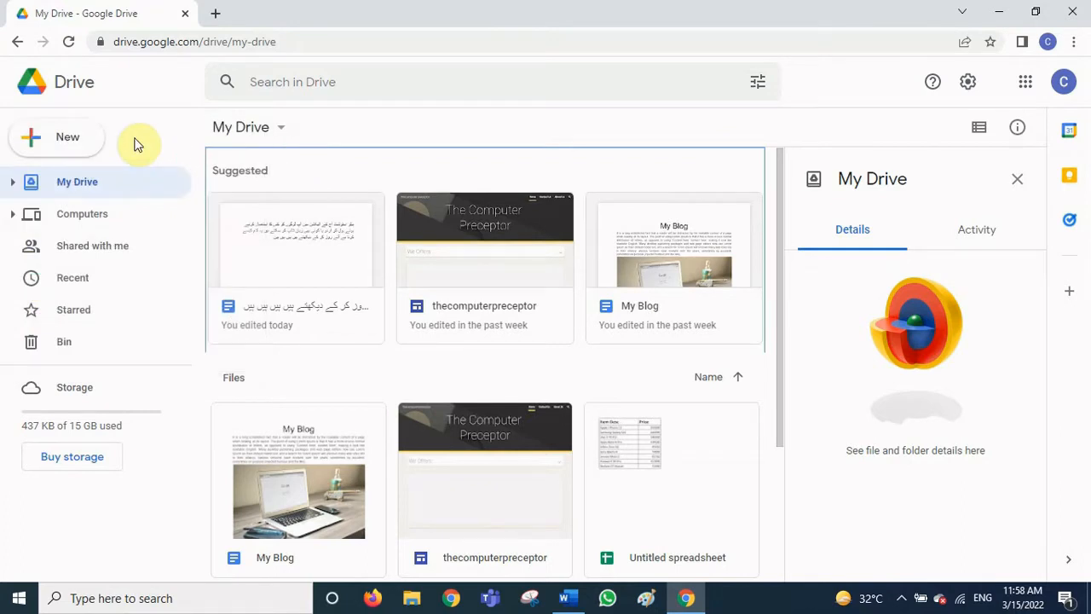
left_click(72, 143)
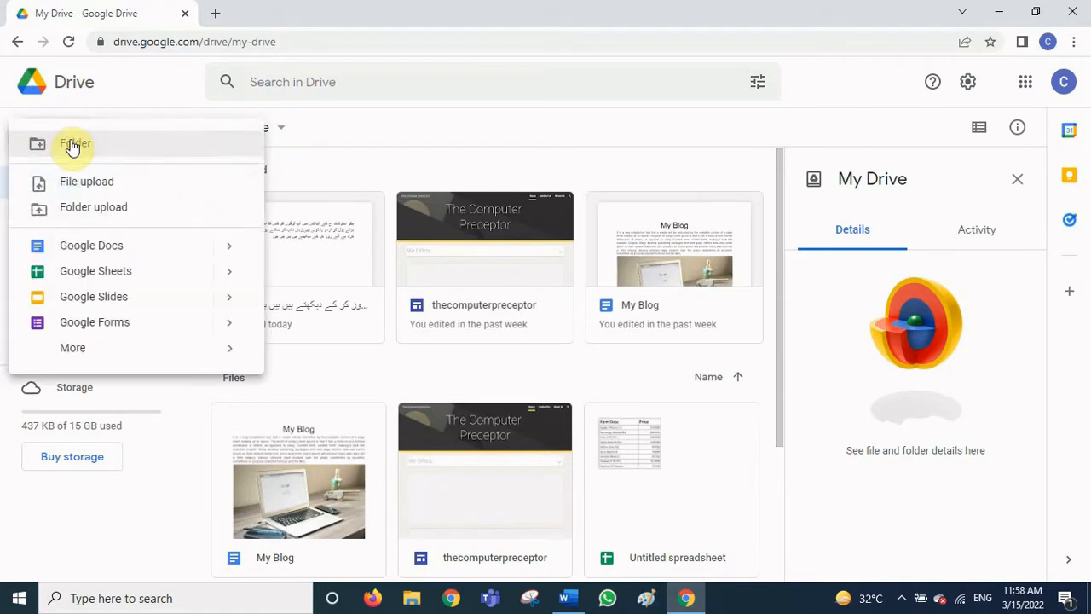
left_click(142, 248)
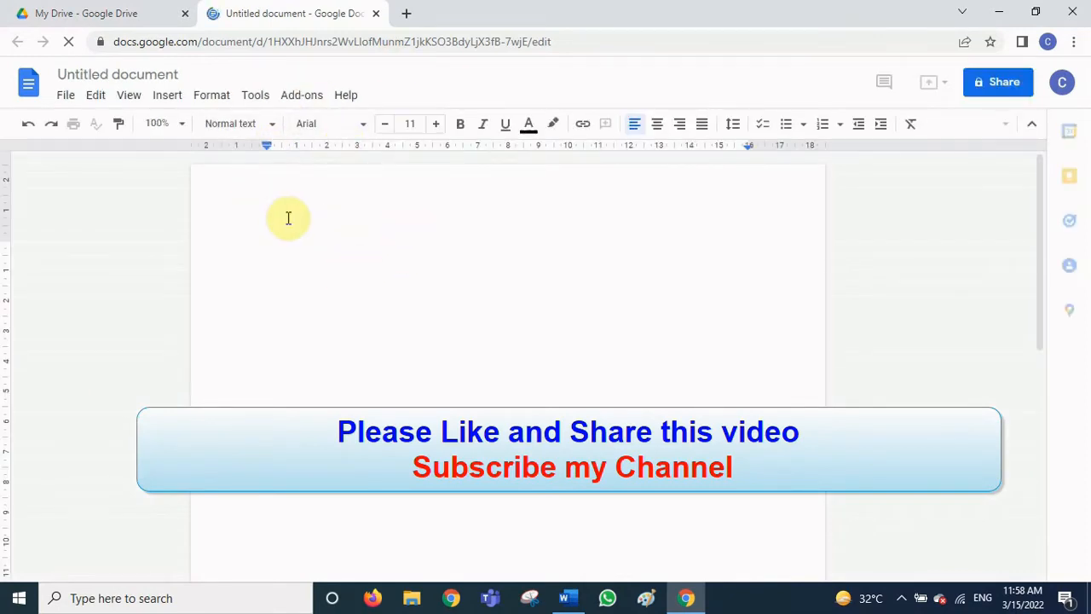
- Rename the document to 'urdu' and raise the font size to 17
left_click(174, 75)
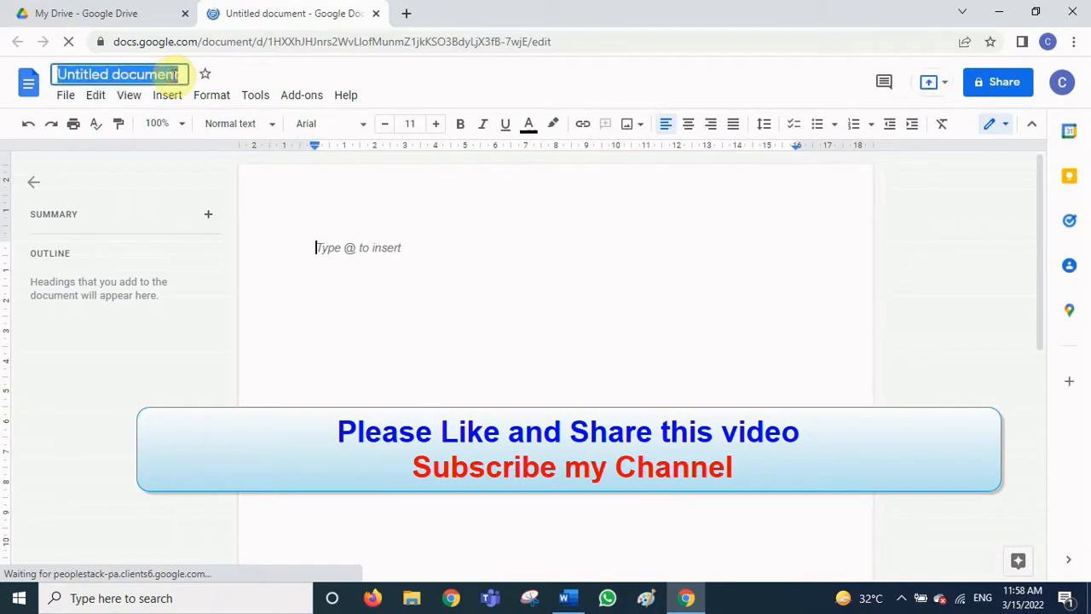
type("urdu")
key("Return")
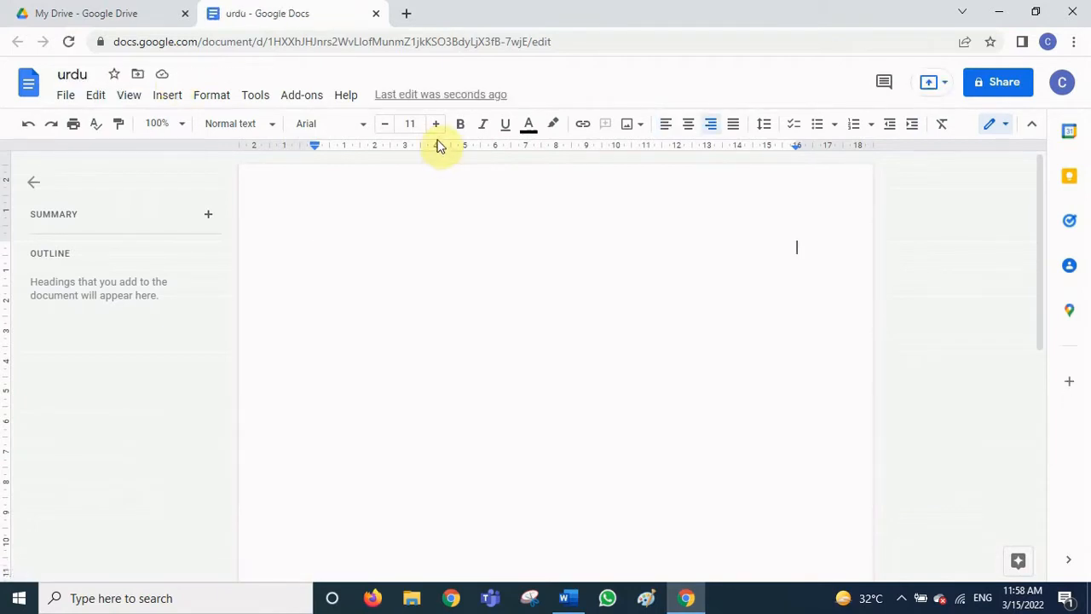
left_click(436, 126)
left_click(435, 125)
left_click(436, 125)
left_click(436, 126)
left_click(435, 125)
left_click(436, 126)
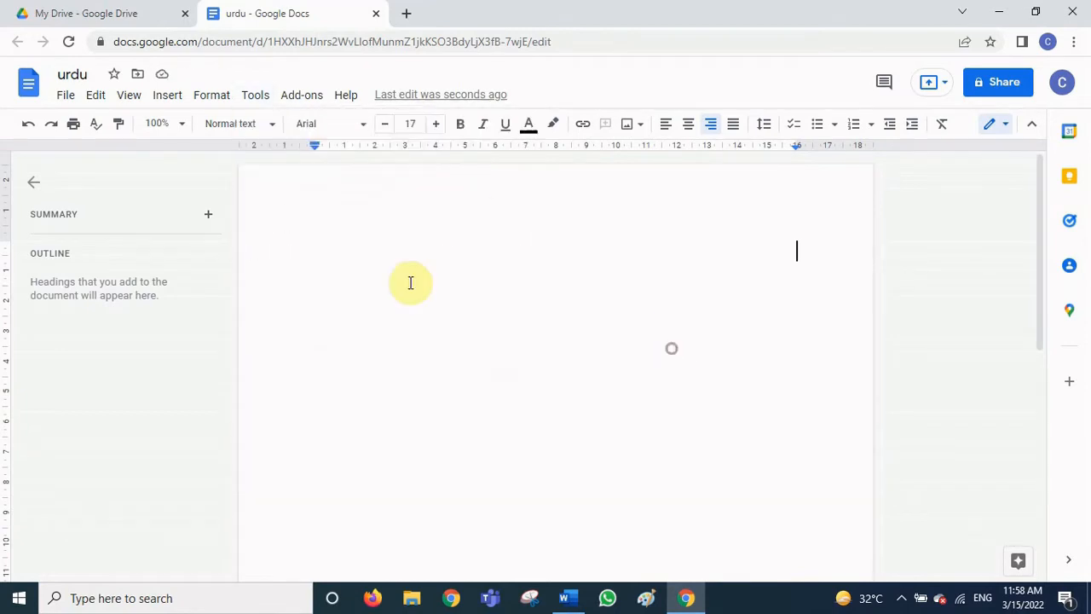
- Turn on voice typing from the Tools menu and move its panel aside
left_click(257, 101)
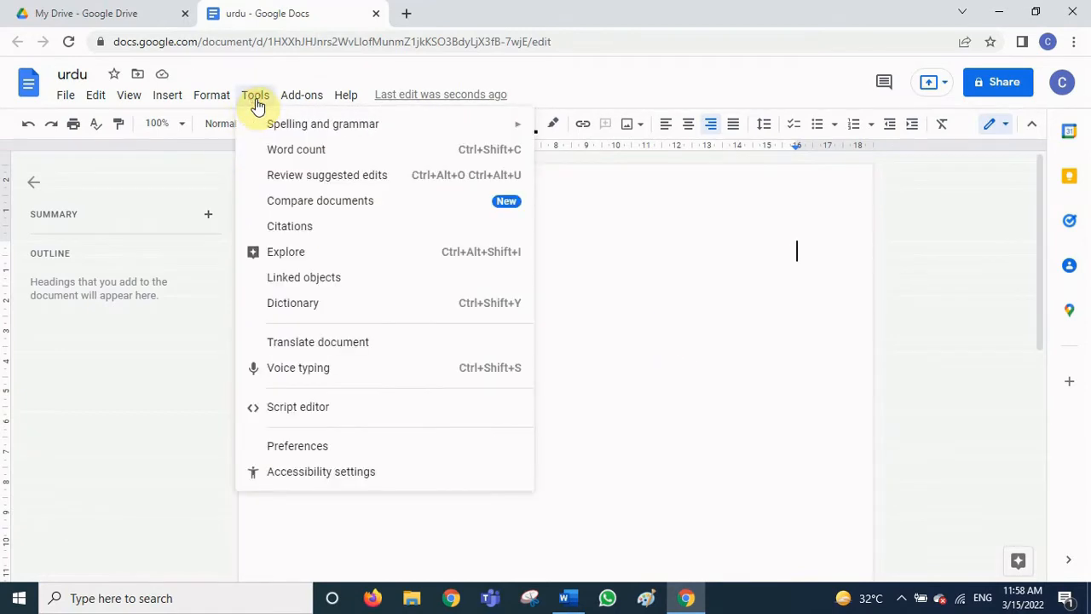
left_click(381, 372)
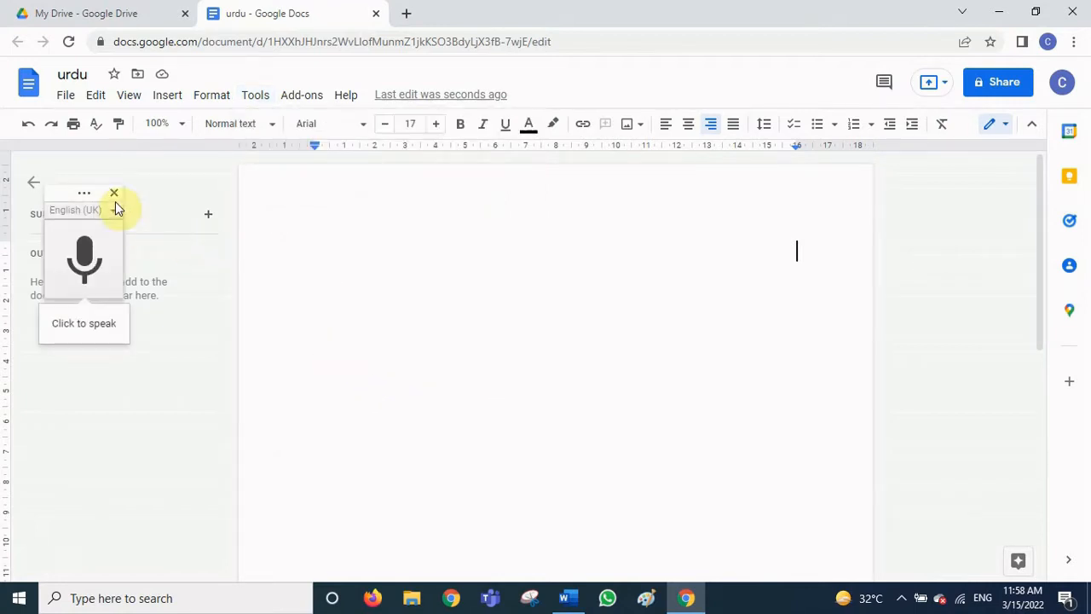
left_click_drag(80, 194, 121, 200)
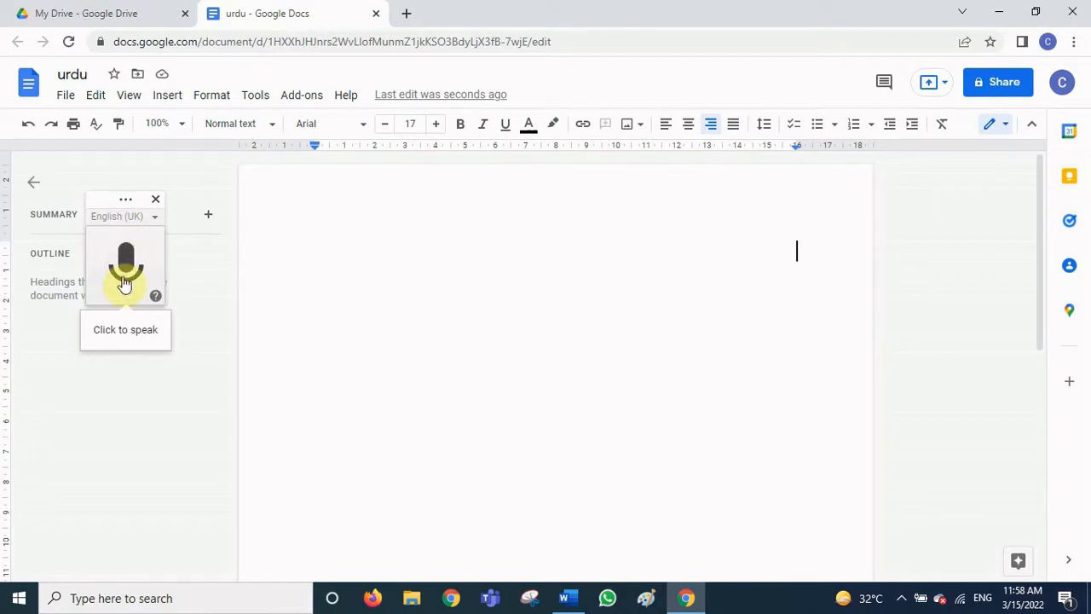
- Pick اردو (پاکستان), Urdu (Pakistan), from the voice typing language list
left_click(129, 218)
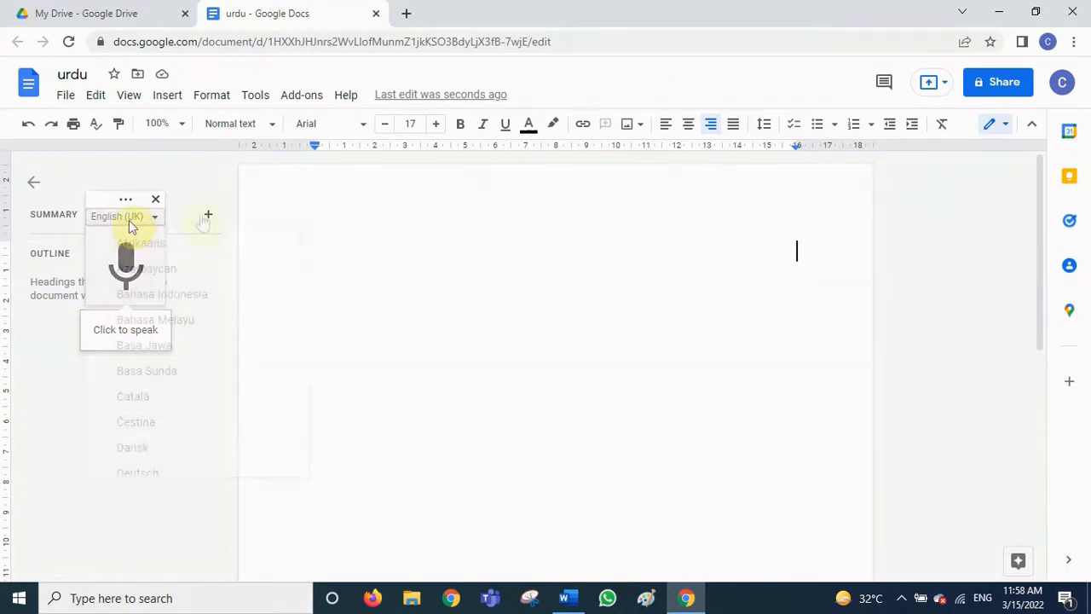
left_click(154, 220)
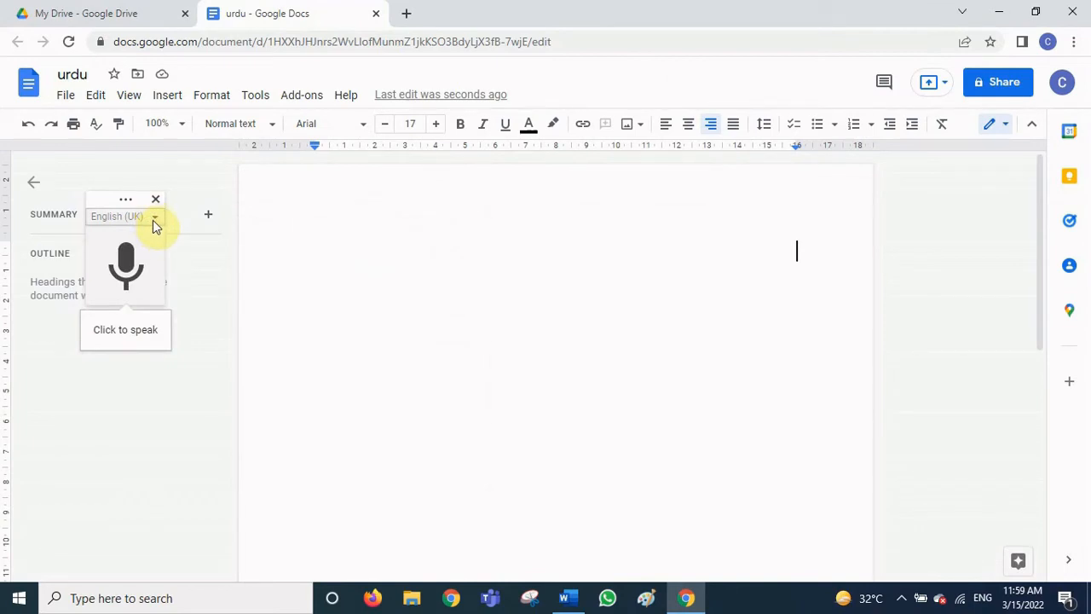
left_click(153, 219)
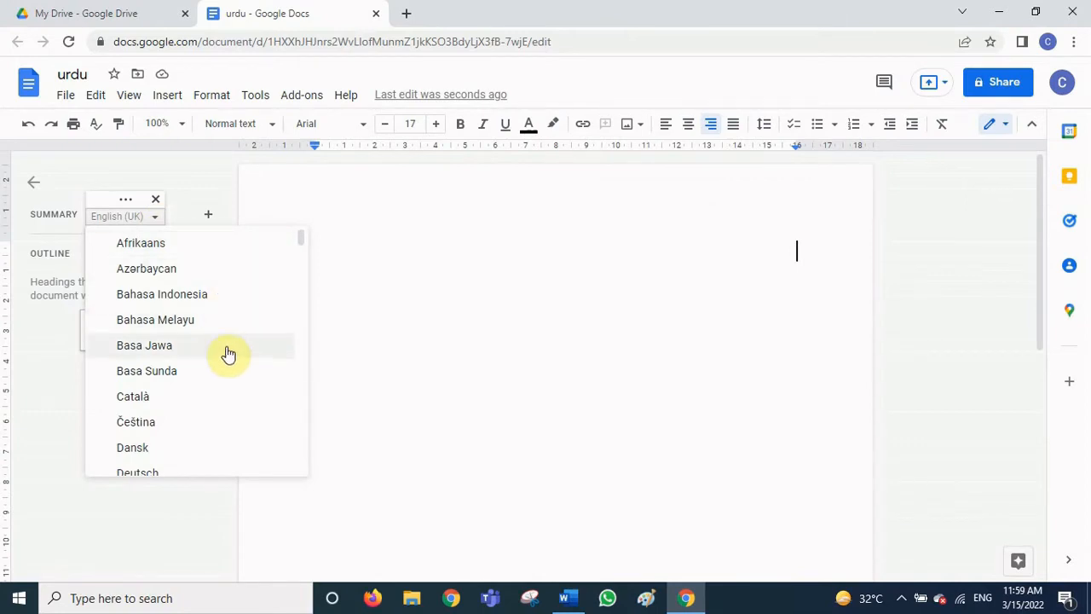
scroll(220, 324, "down", 6)
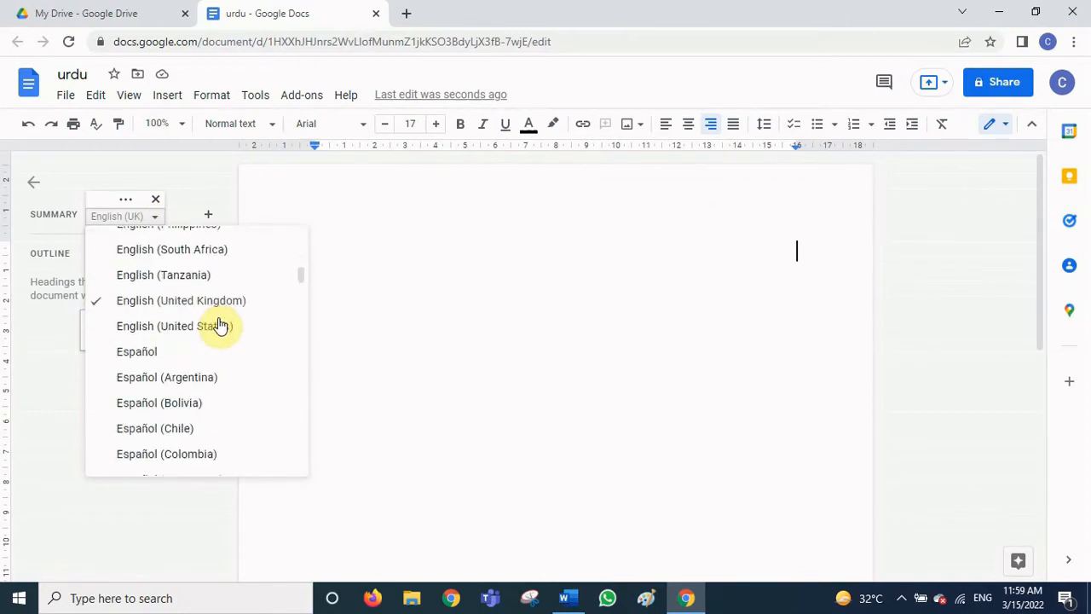
scroll(220, 324, "down", 12)
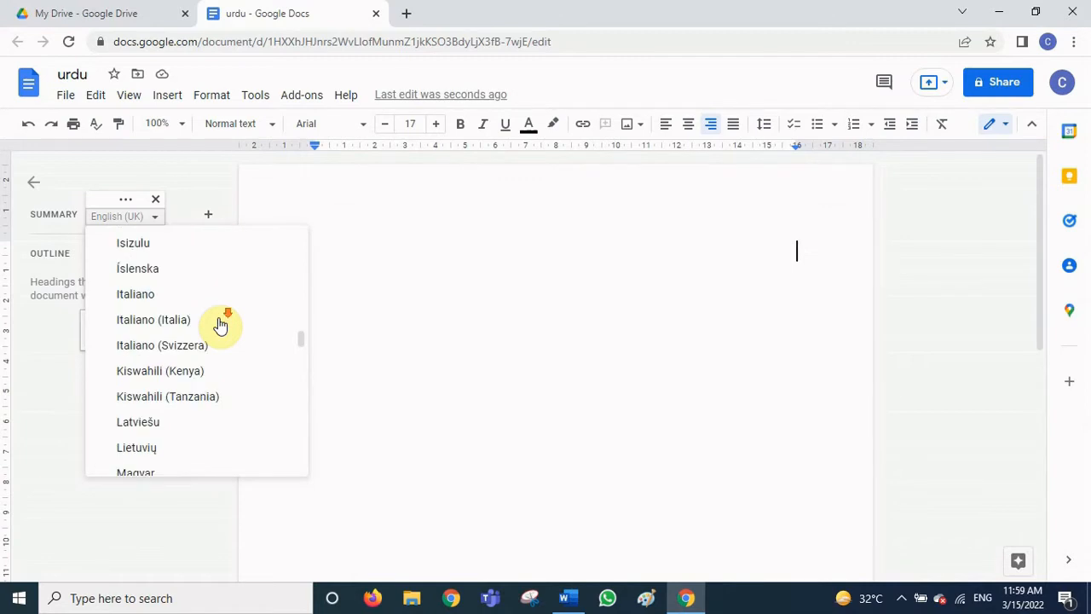
scroll(220, 324, "down", 10)
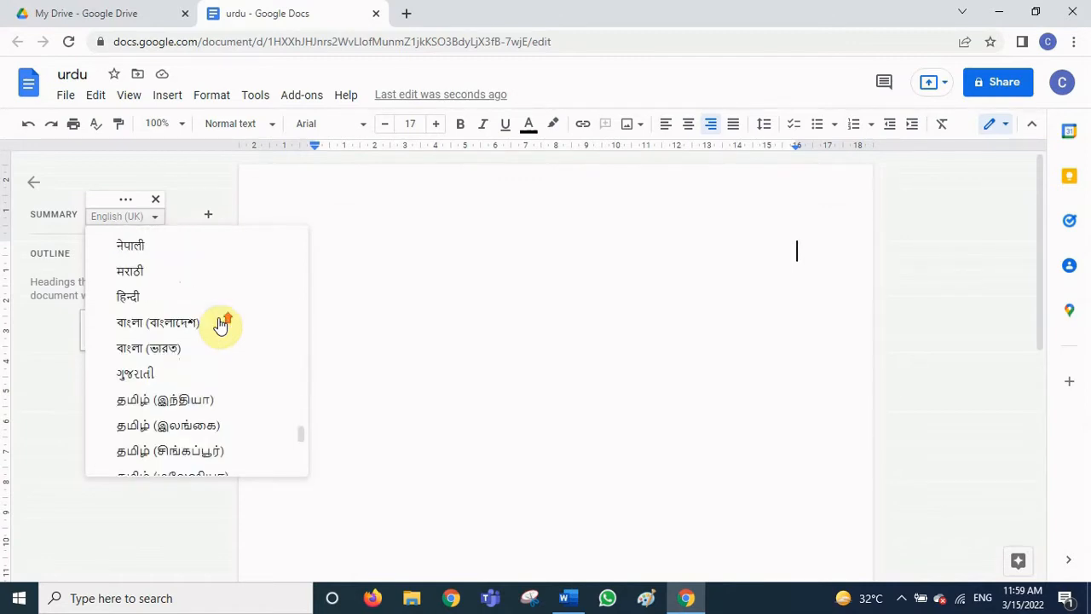
scroll(220, 324, "up", 3)
scroll(220, 324, "down", 6)
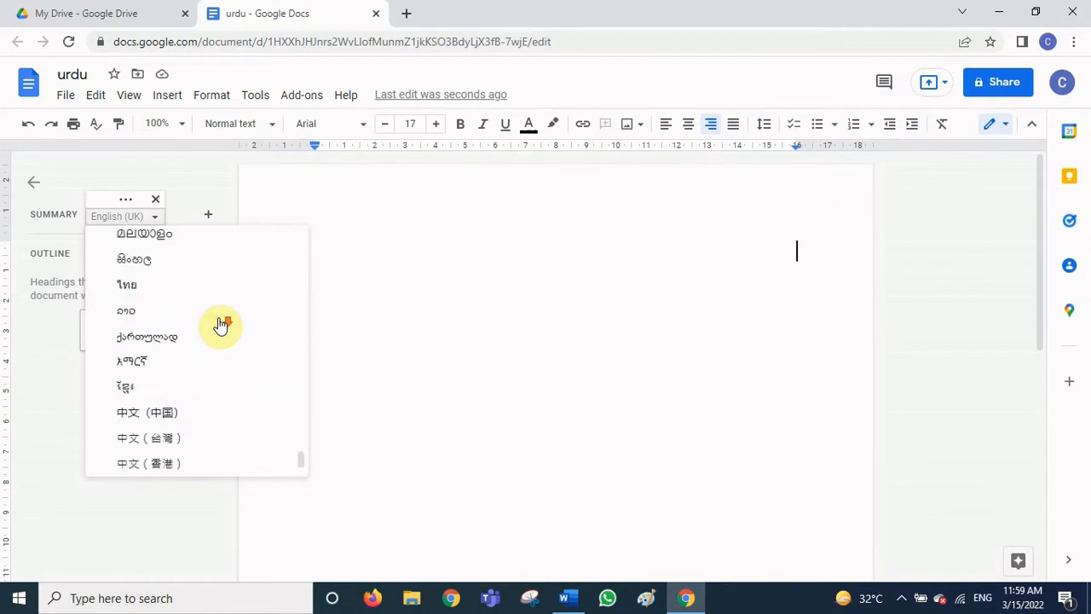
scroll(220, 324, "up", 9)
scroll(220, 323, "down", 5)
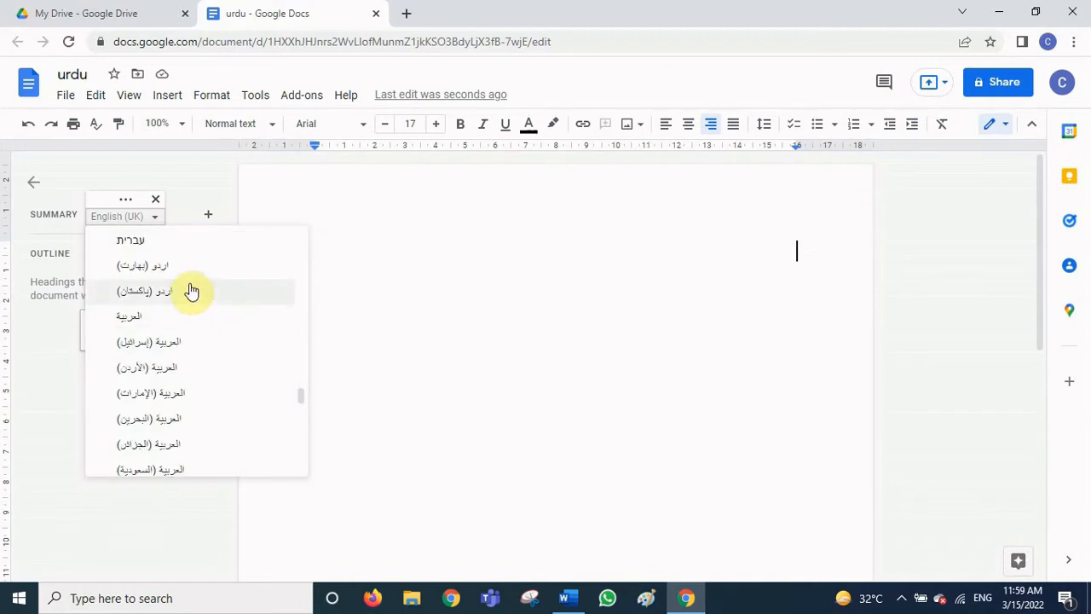
left_click(146, 300)
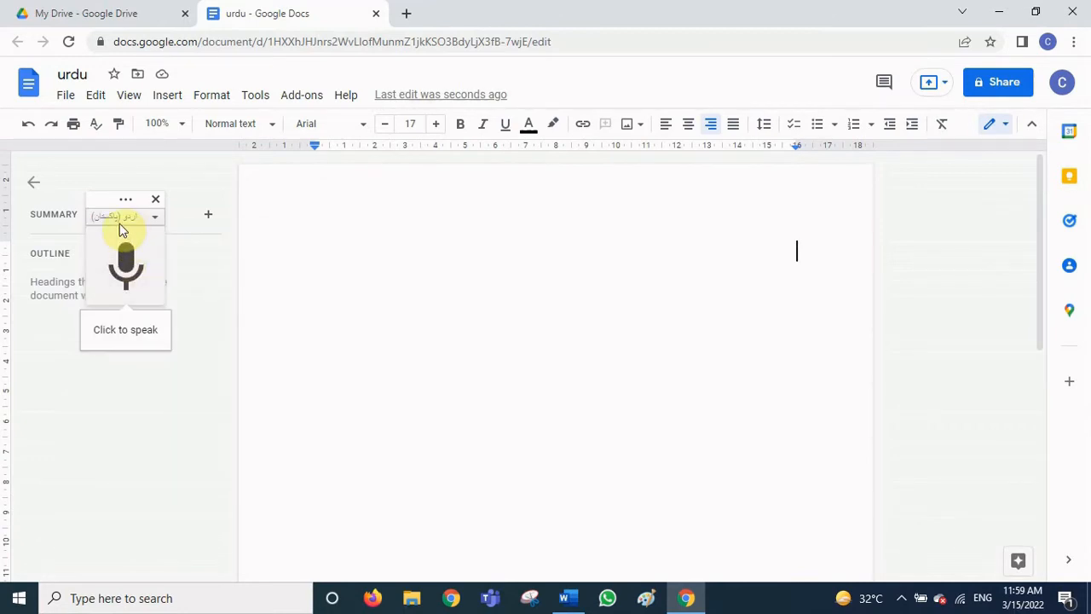
- Start the voice typing microphone and dictate a long Urdu paragraph
left_click(126, 266)
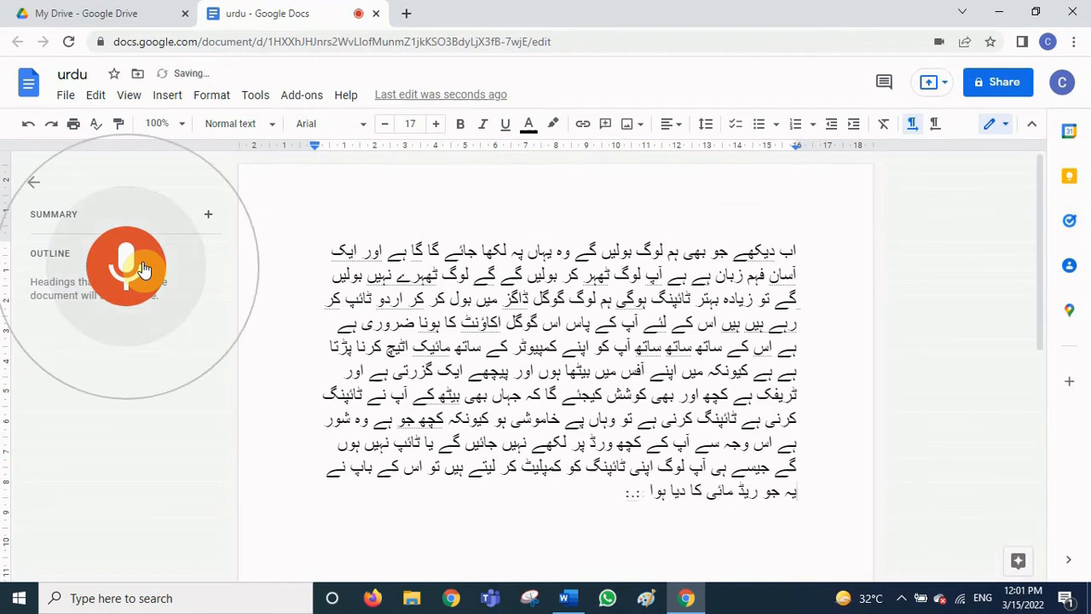
- Stop dictation, copy the whole Urdu paragraph via Edit > Copy, and switch to the blank Word document
left_click(143, 269)
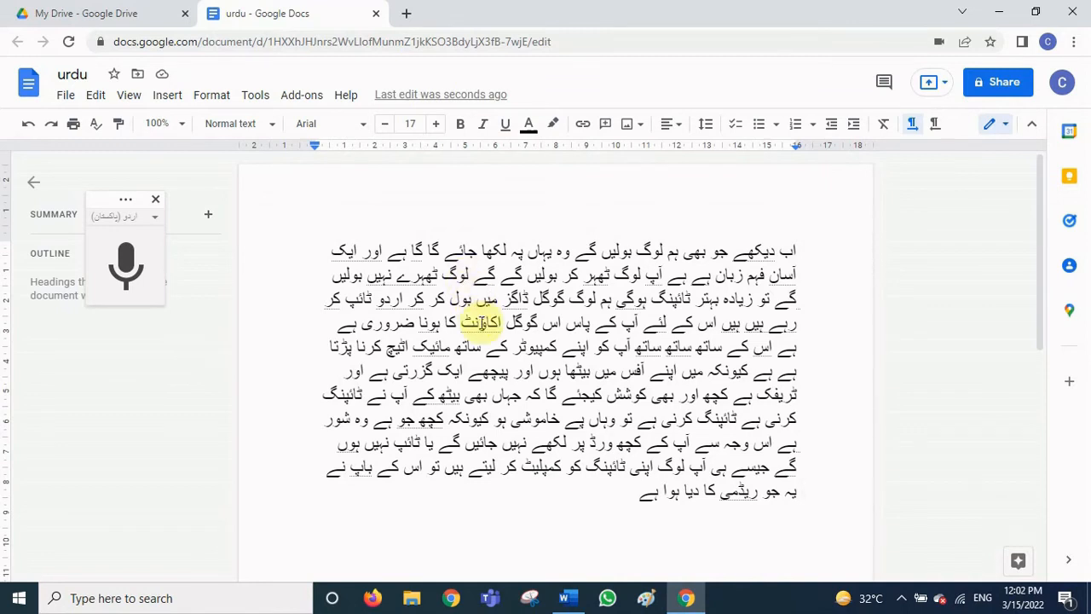
key("ctrl+a")
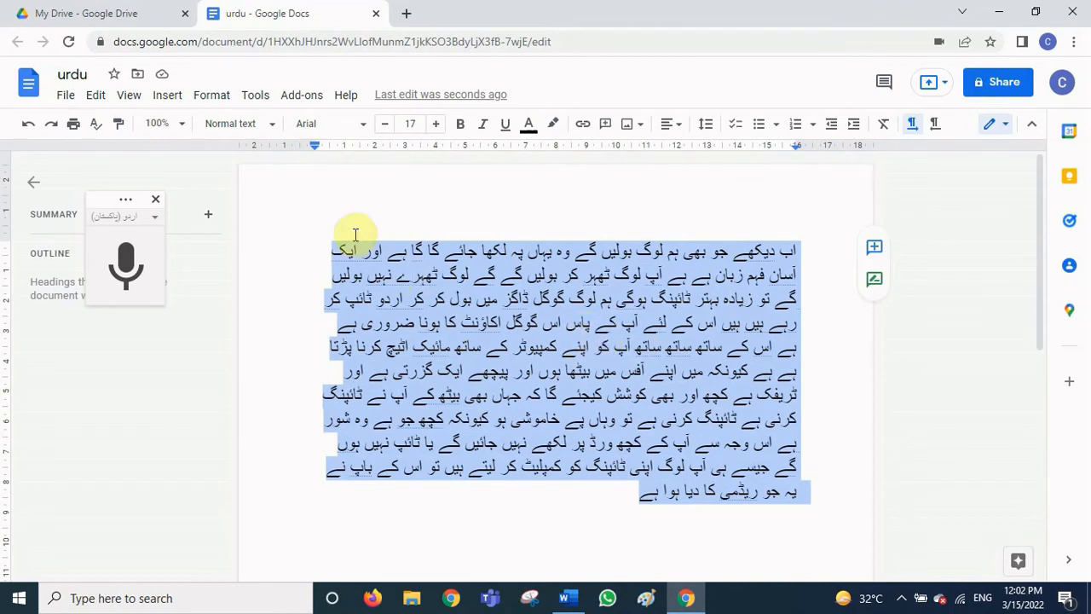
left_click(94, 98)
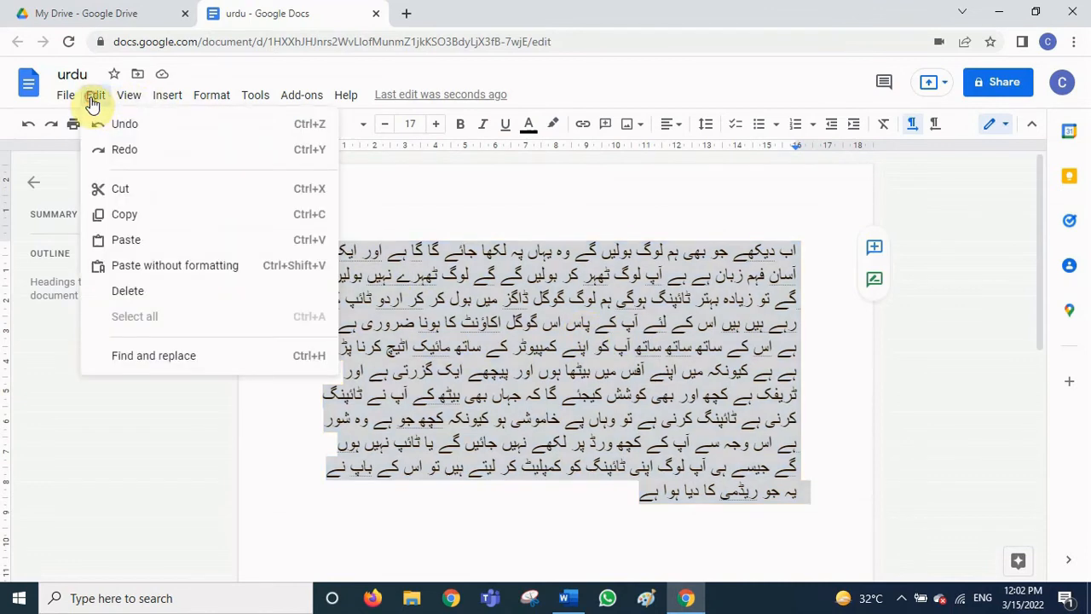
left_click(152, 218)
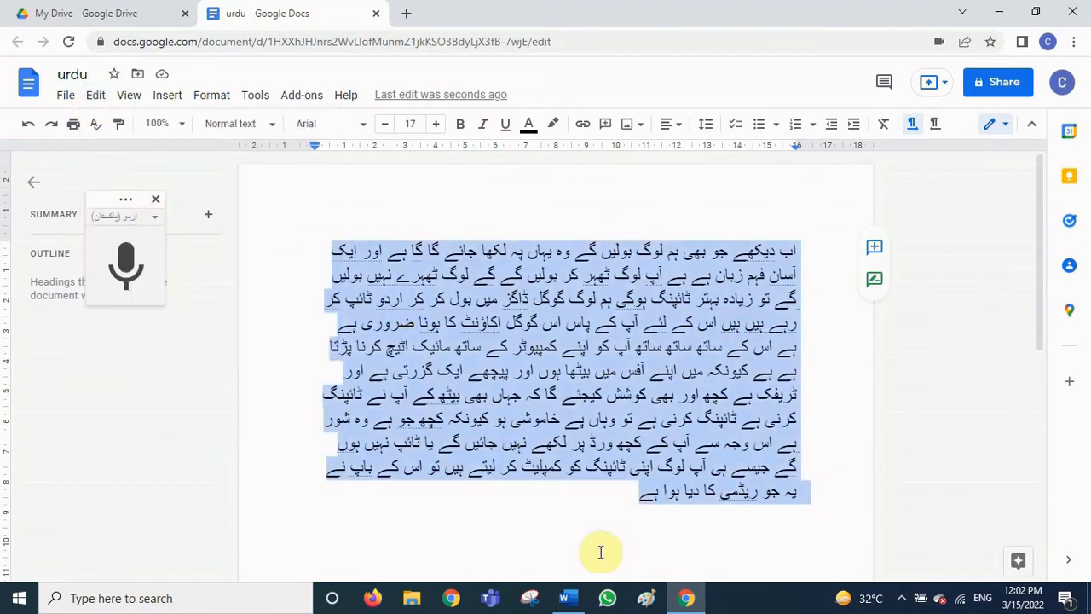
left_click(563, 597)
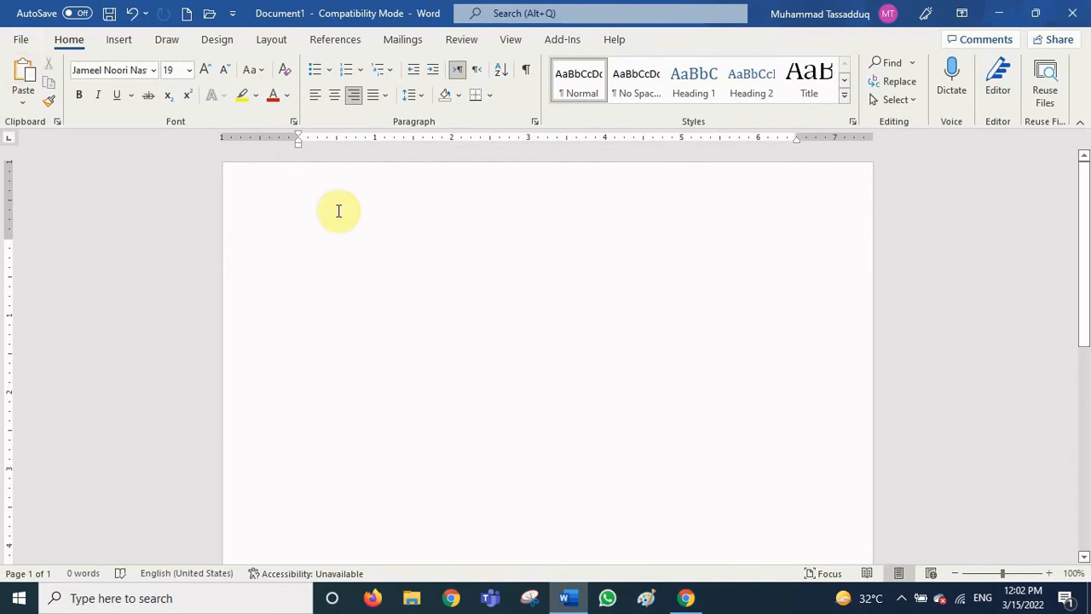
- Paste the Urdu paragraph into Word's Document1 and select it
key("ctrl+v")
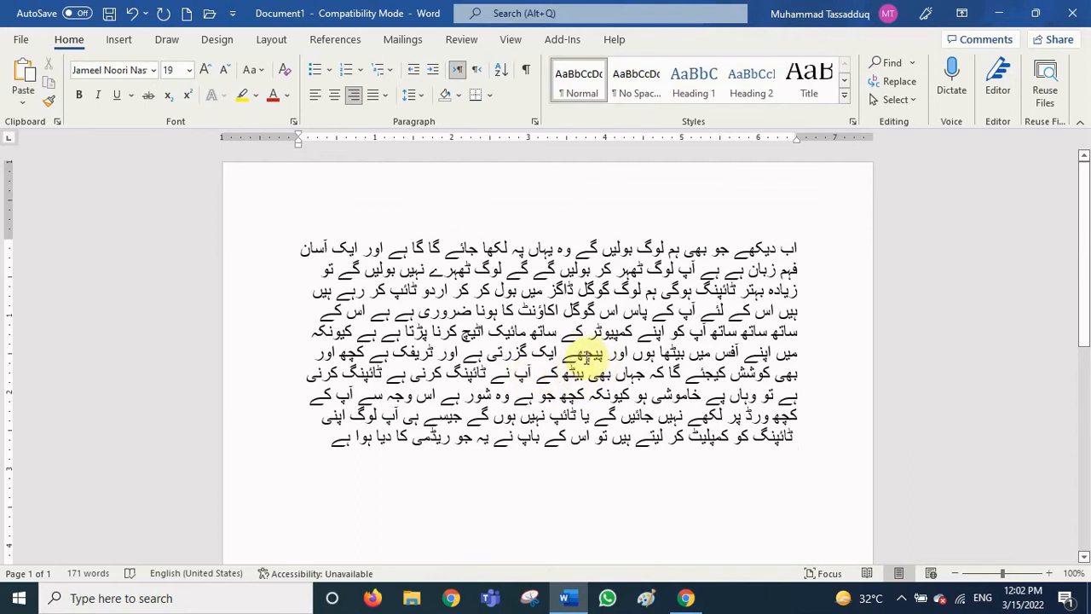
key("ctrl+a")
left_click(124, 70)
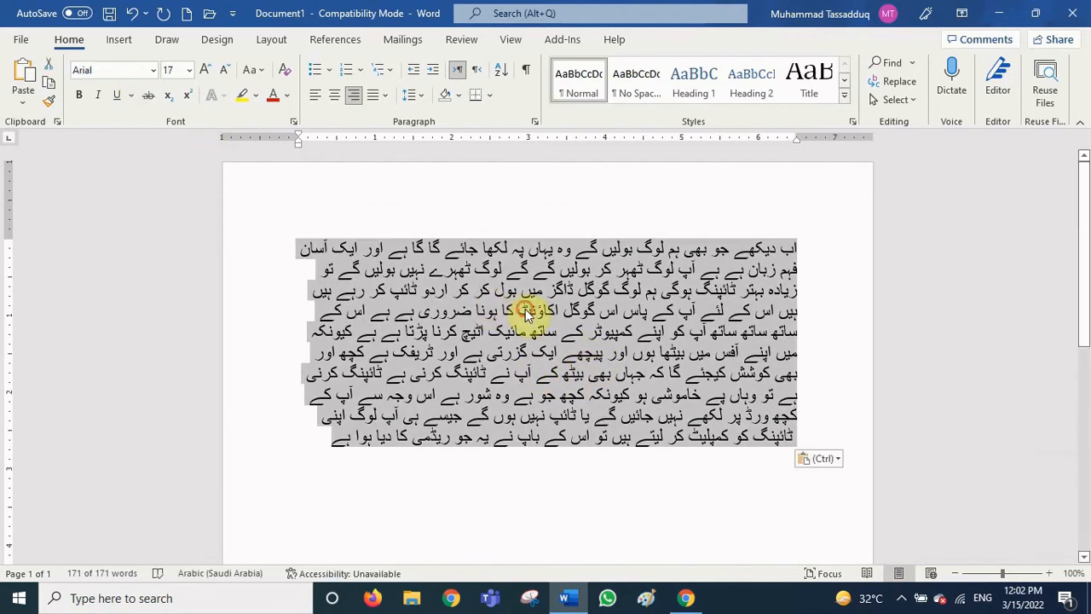
left_click(527, 311)
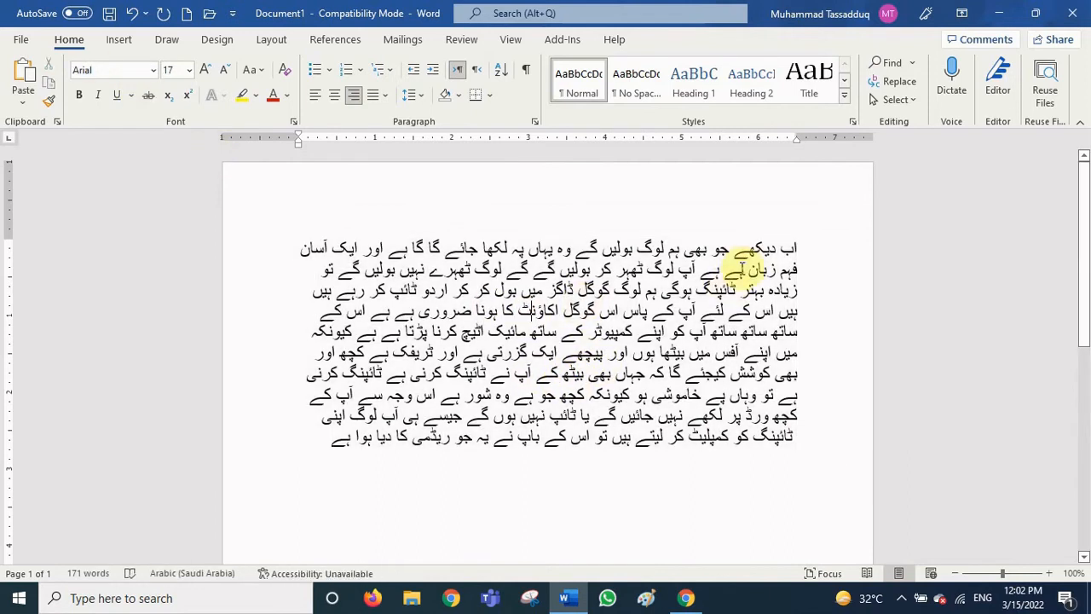
left_click_drag(801, 247, 322, 441)
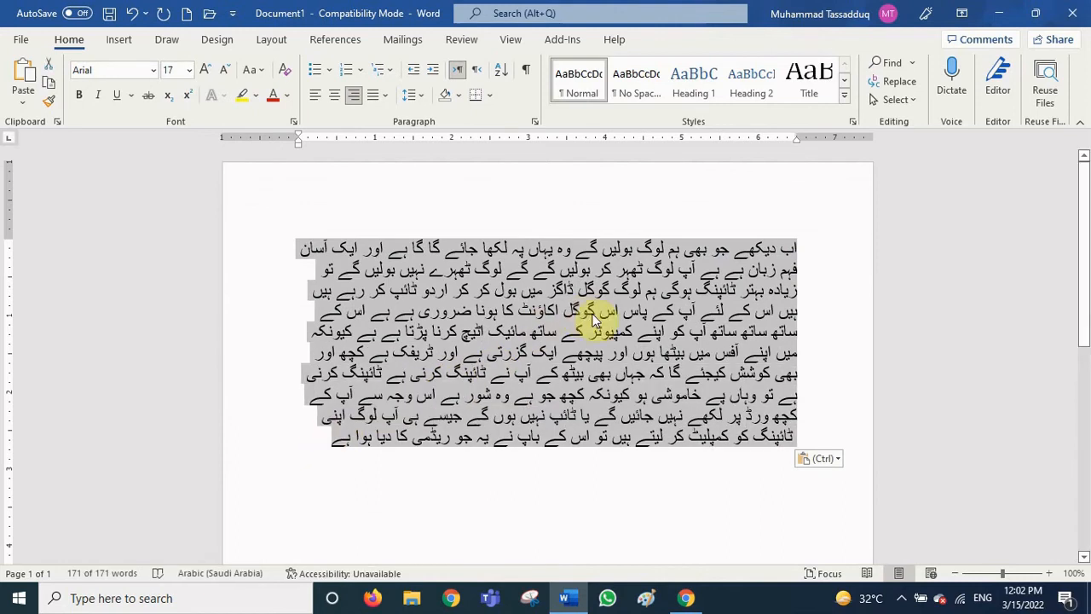
- Set the selected paragraph in the Jameel Noori Nastaleeq font
left_click(119, 70)
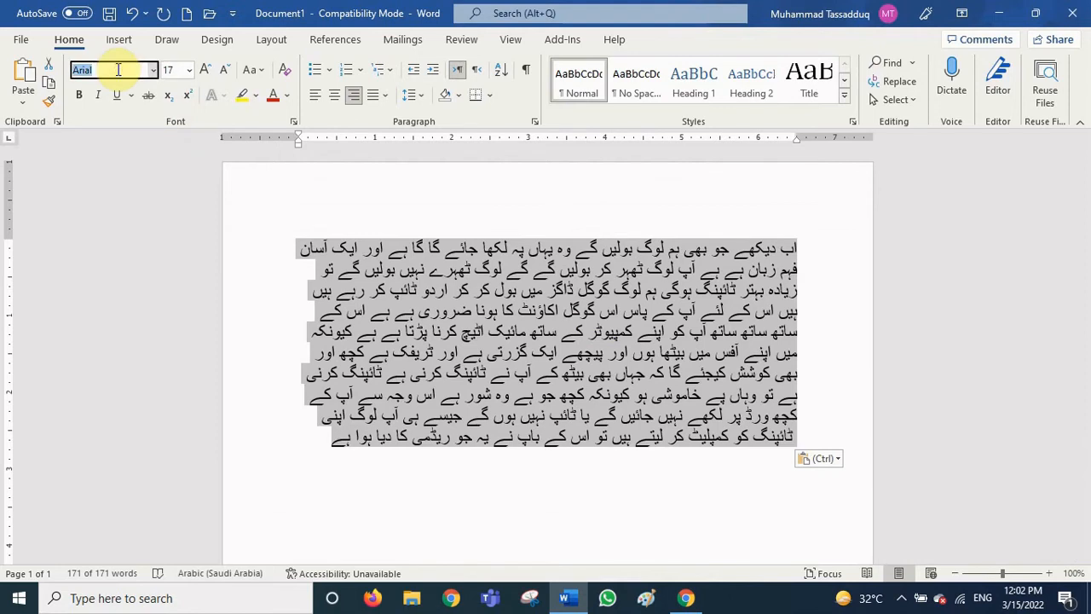
type("Jameel Noori Nas")
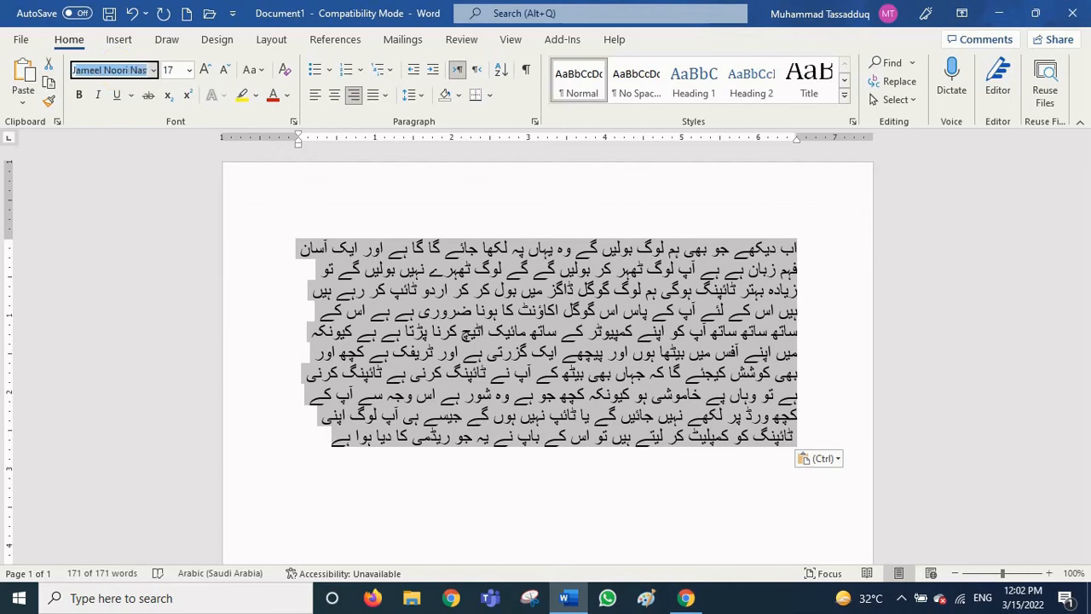
key("Return")
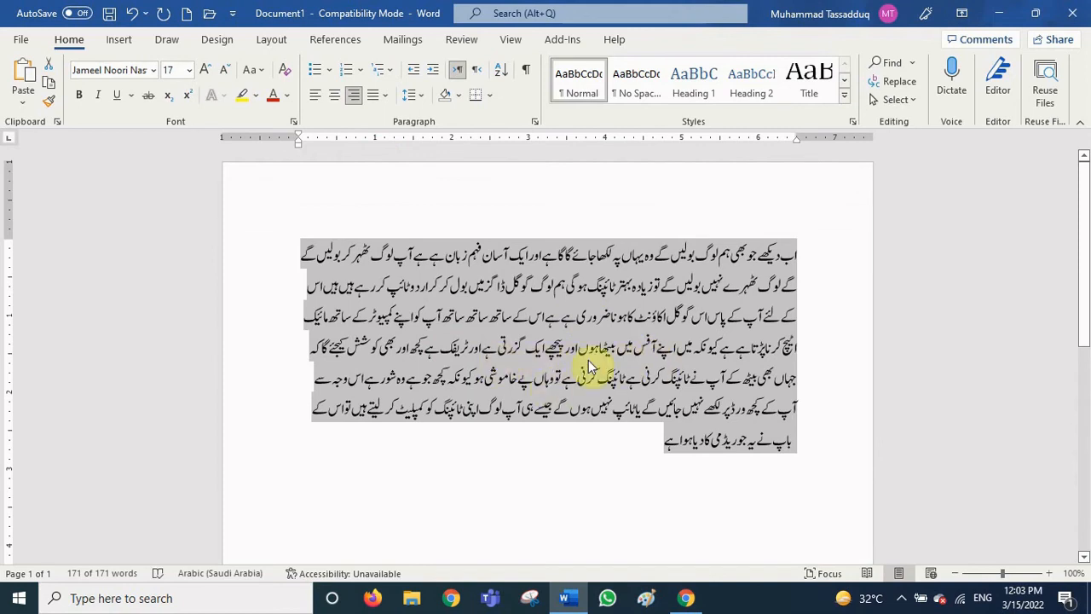
- Make the justified Urdu paragraph right-to-left, then switch back to the urdu document in Chrome
left_click(376, 103)
left_click(389, 120)
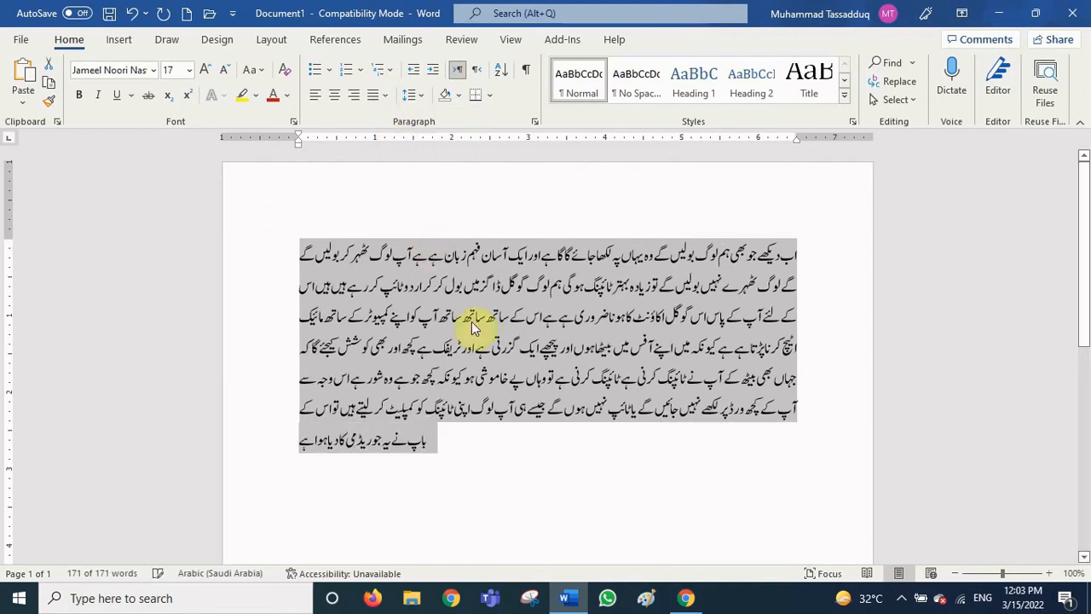
left_click(450, 458)
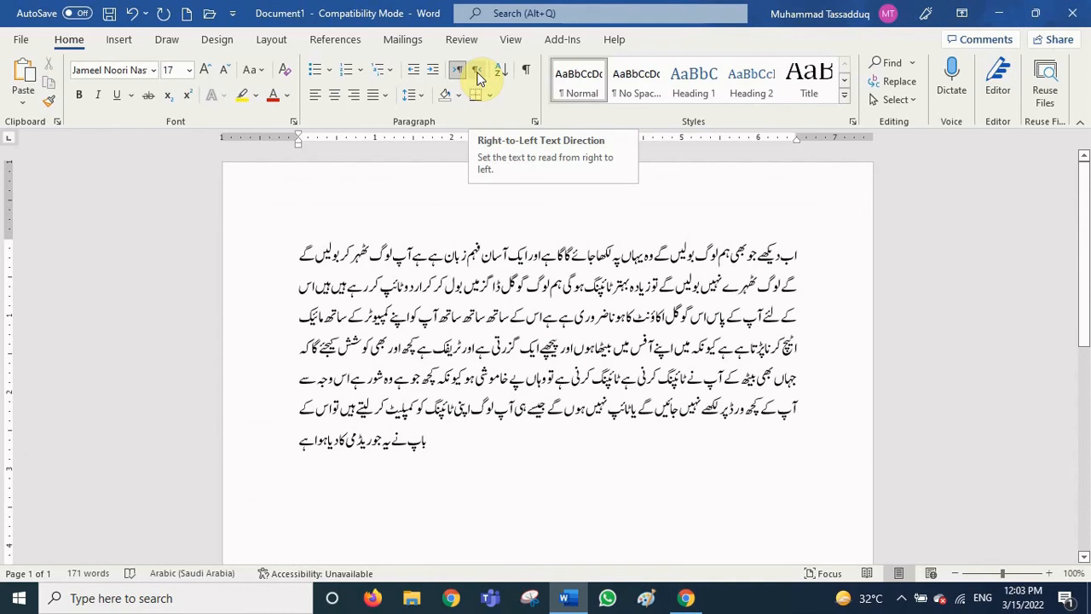
left_click(479, 75)
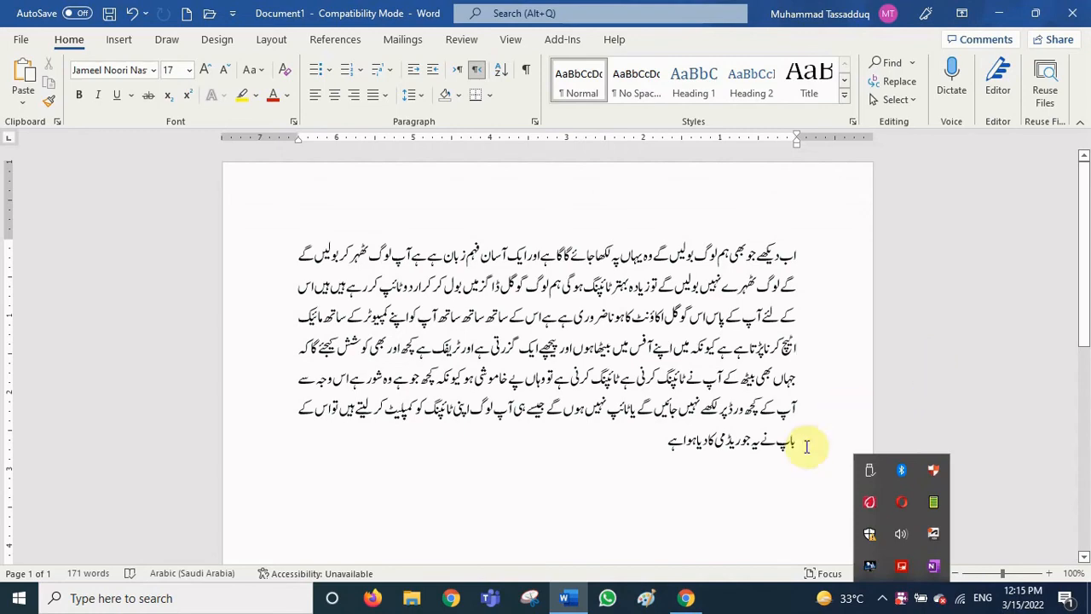
left_click(687, 598)
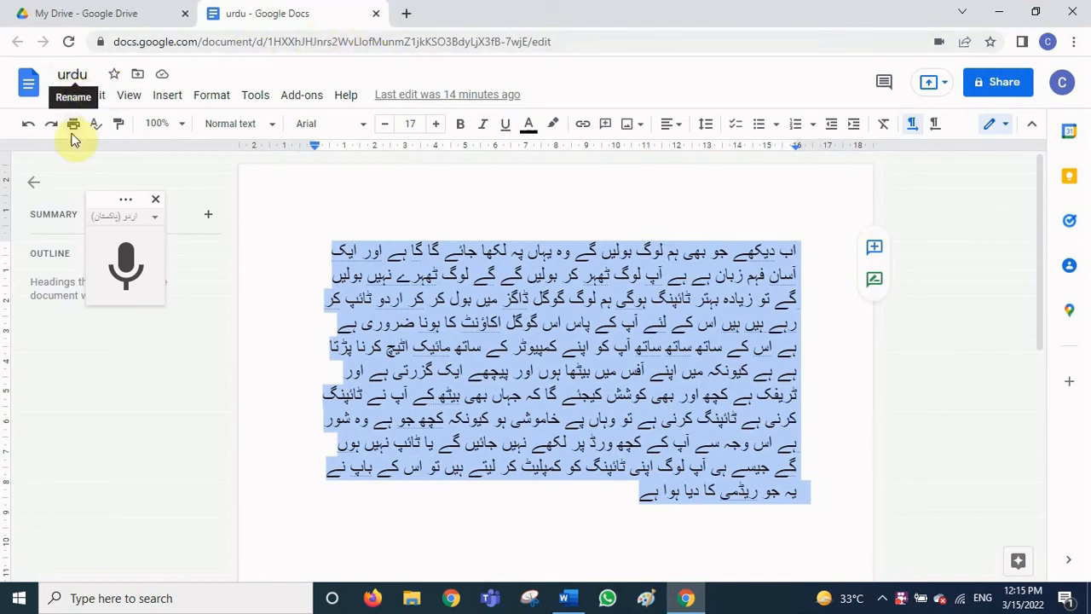
- Close the urdu document tab to get back to the My Drive file list
left_click(61, 98)
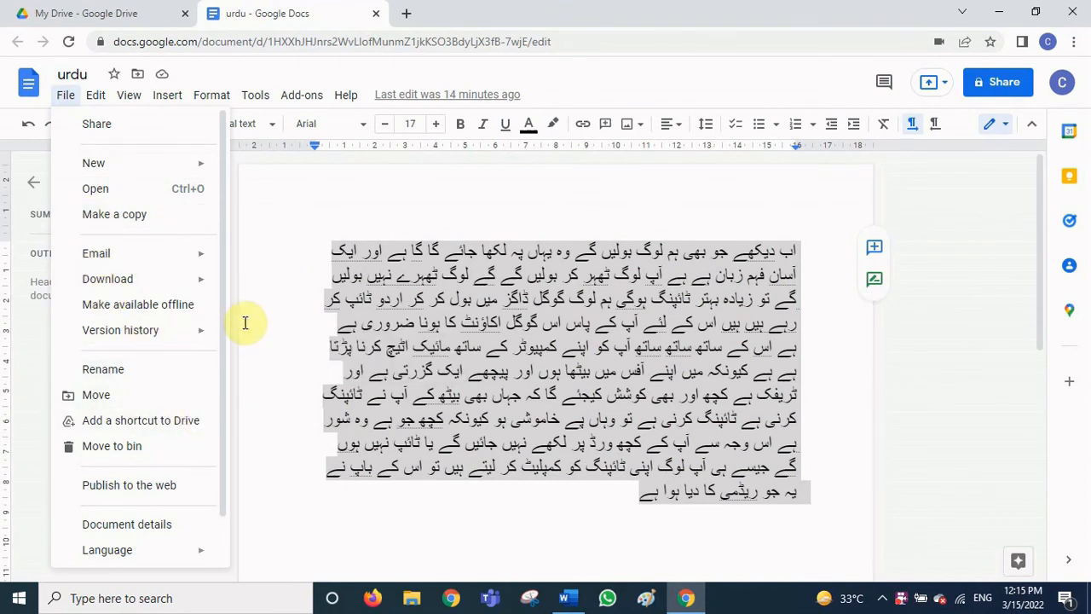
left_click(266, 277)
key("ctrl+shift+s")
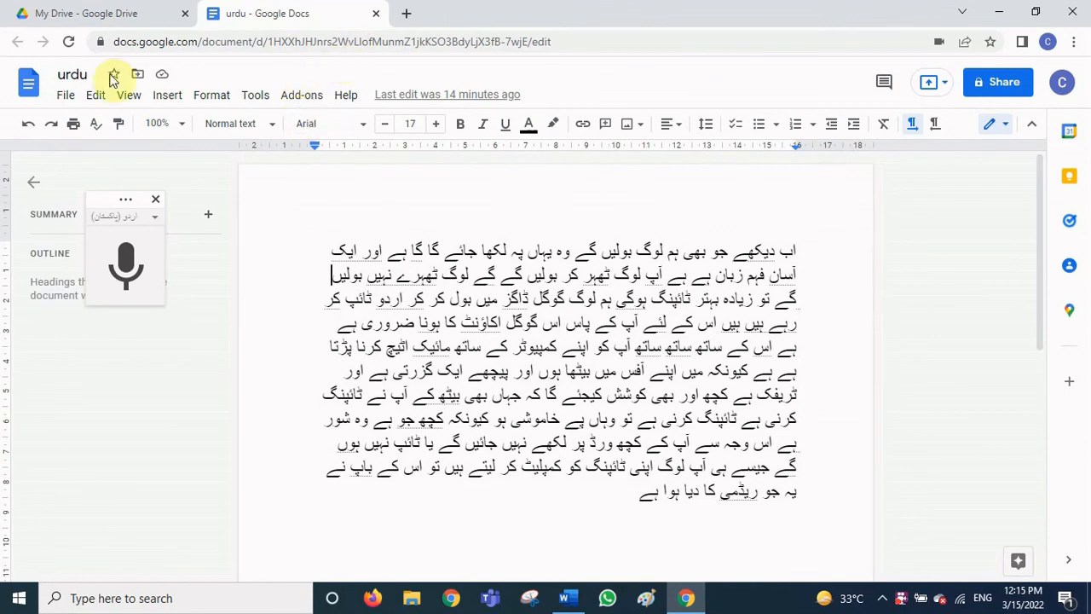
left_click(376, 15)
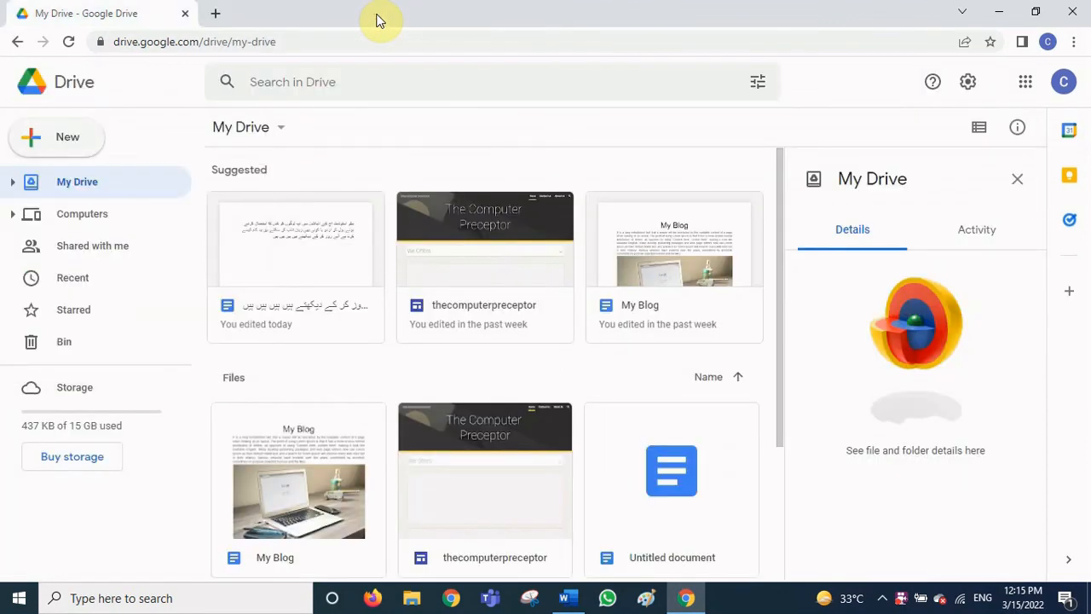
- Download the urdu document from Drive as a Word file and open the download
right_click(298, 262)
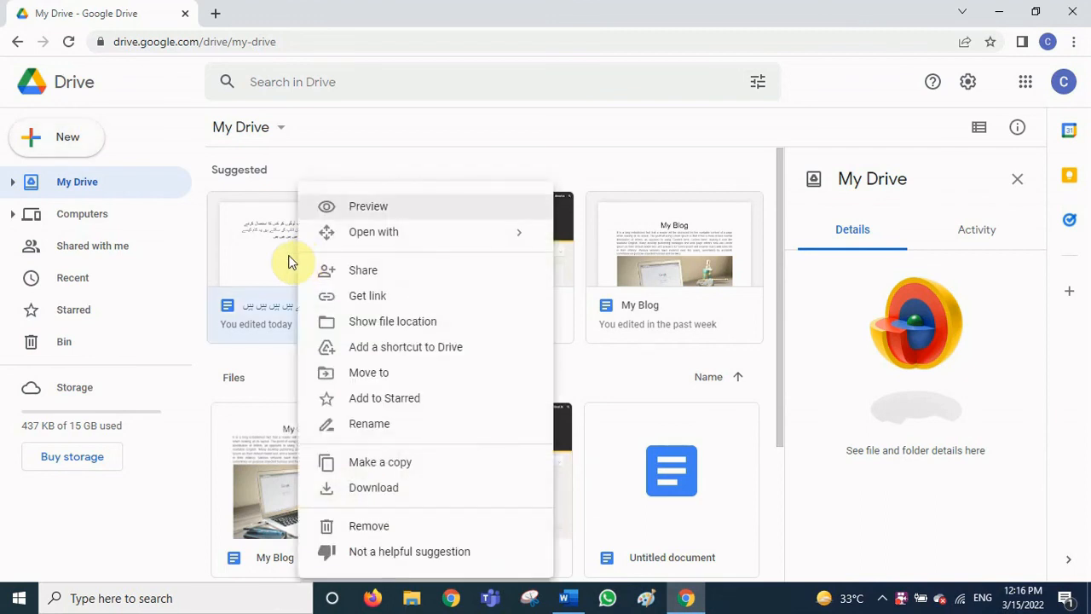
left_click(399, 491)
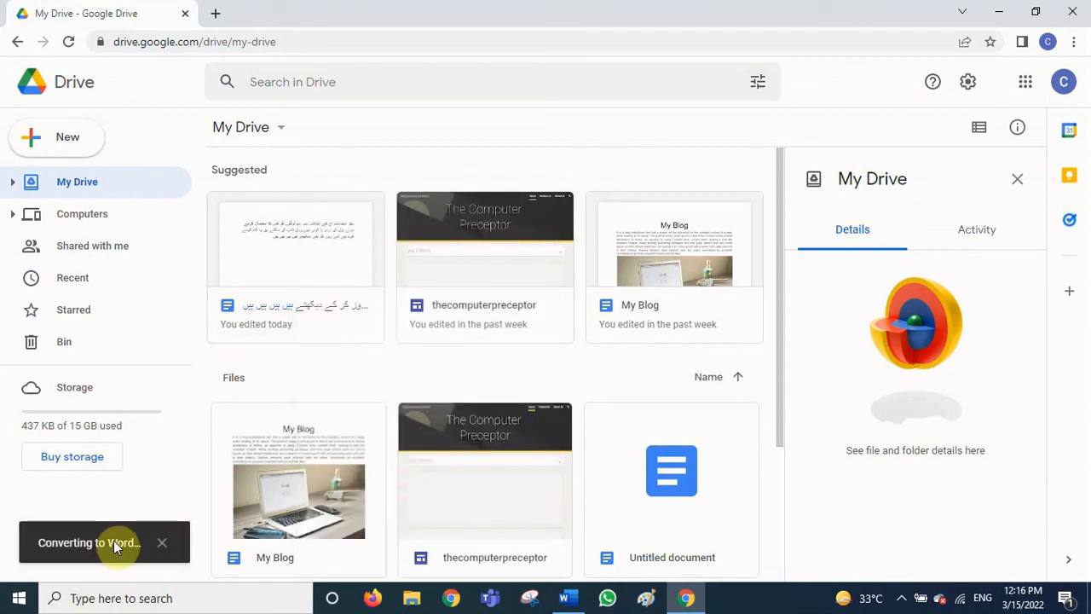
left_click(106, 565)
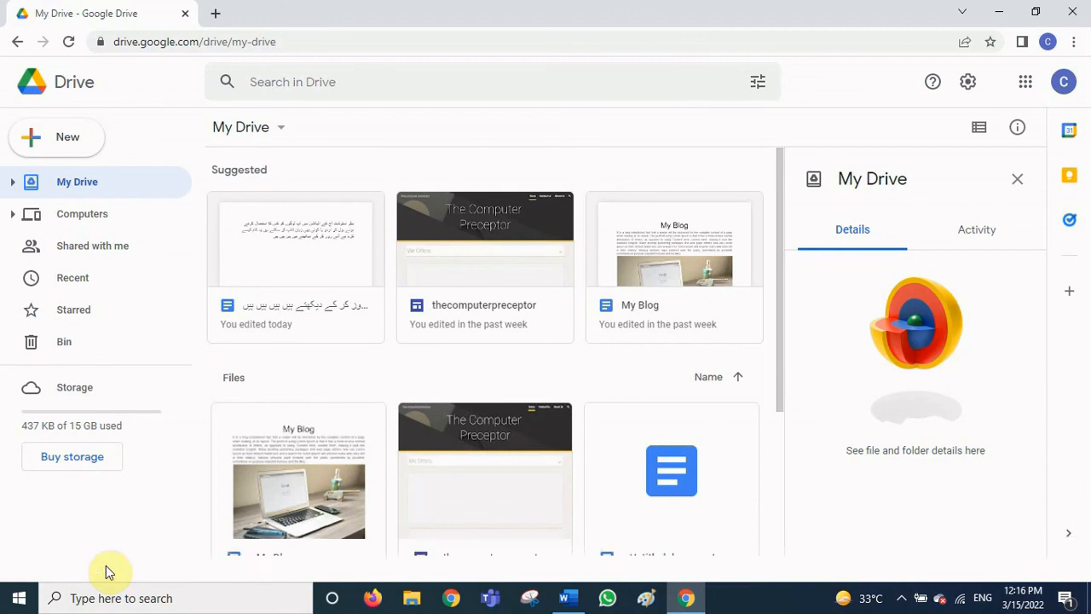